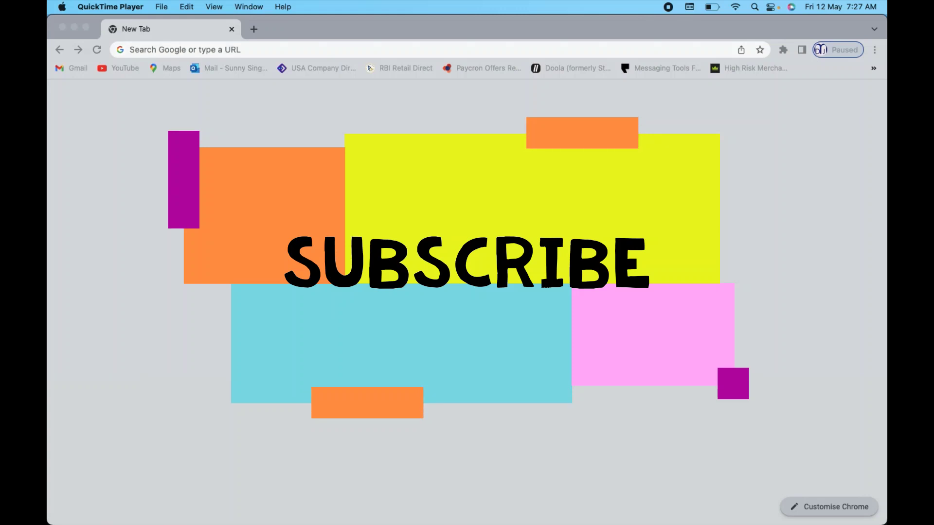
Step: Load godaddy.com in Chrome and open the signed-in account menu at top right
left_click(396, 46)
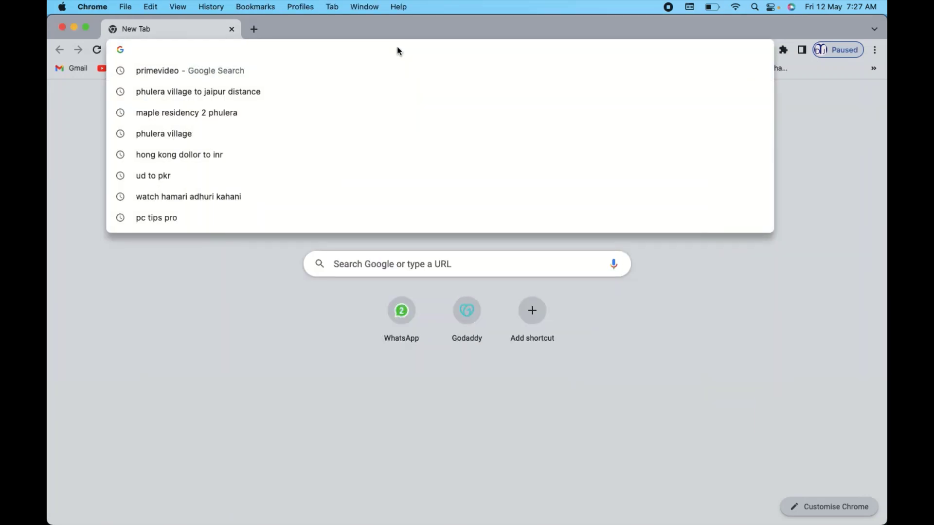
type("go")
key("Return")
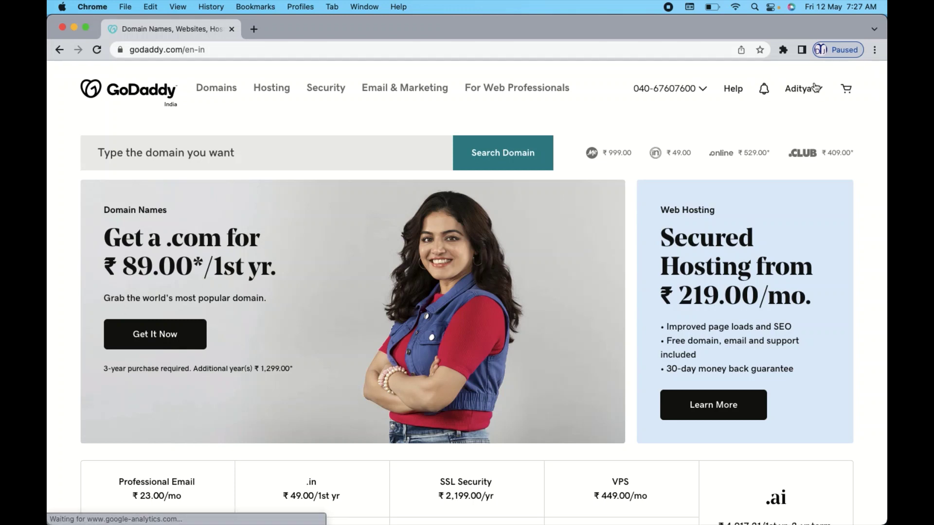
left_click(818, 93)
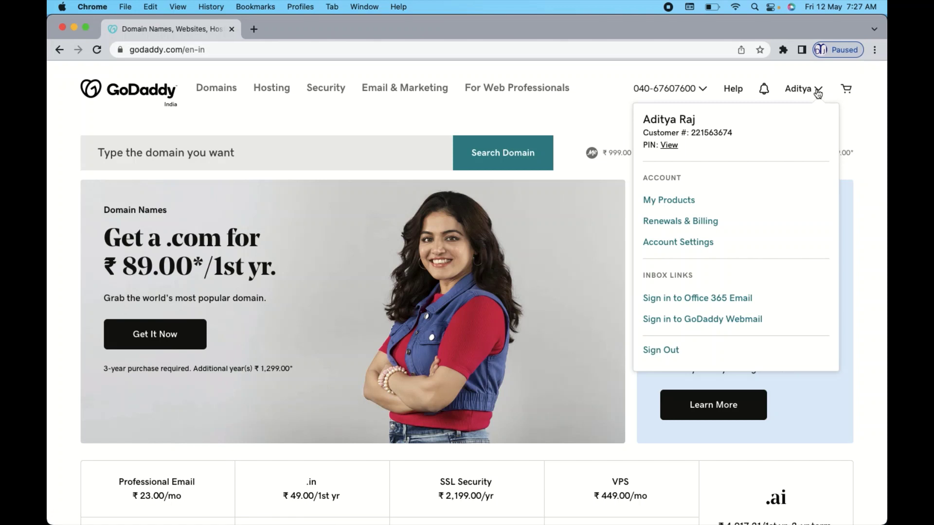
Step: Go to My Products and scroll down to the Web Hosting section
left_click(675, 204)
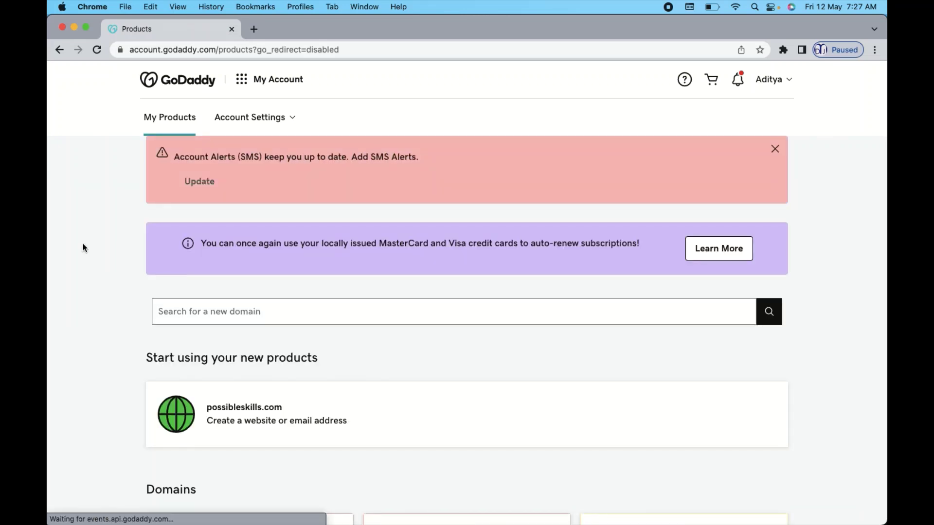
scroll(82, 242, "down", 3)
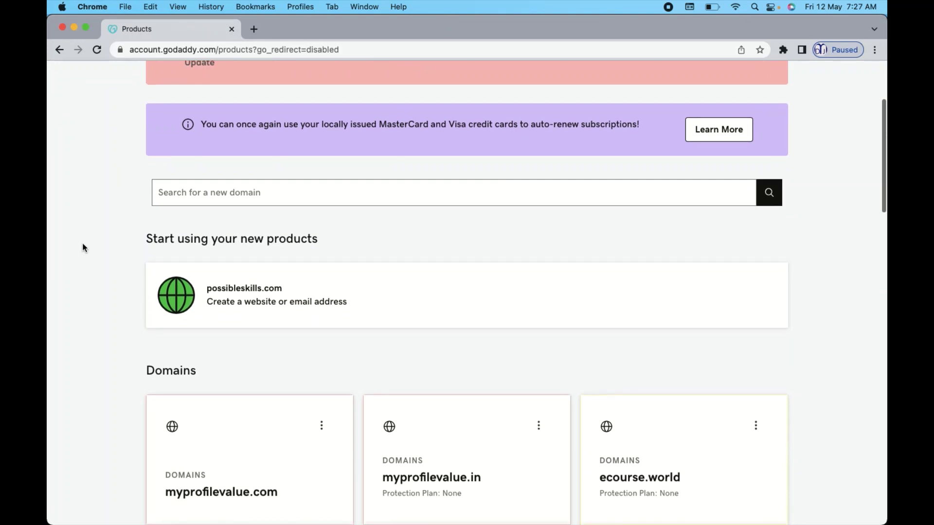
scroll(82, 247, "down", 10)
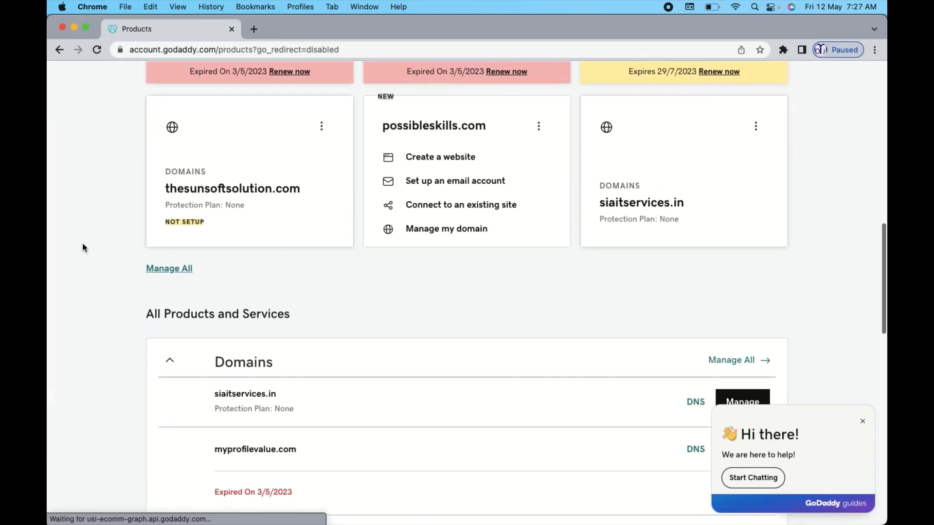
scroll(82, 247, "down", 10)
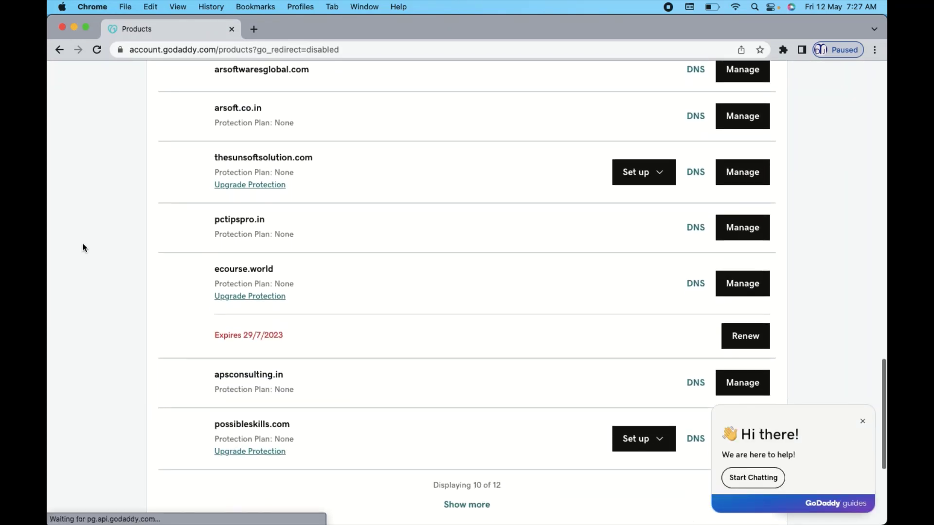
scroll(83, 247, "down", 4)
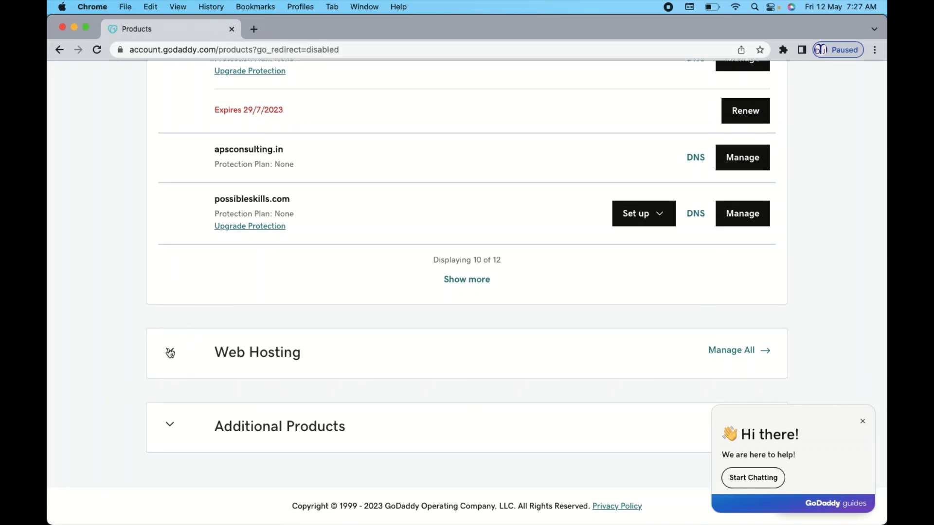
Step: Expand Web Hosting and highlight the Deluxe Linux Hosting with cPanel plan name
left_click(170, 353)
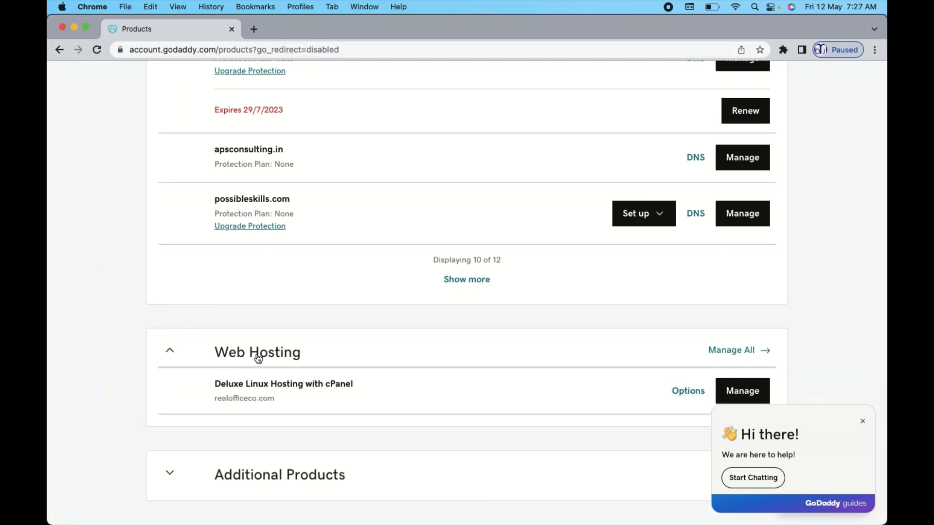
left_click(170, 352)
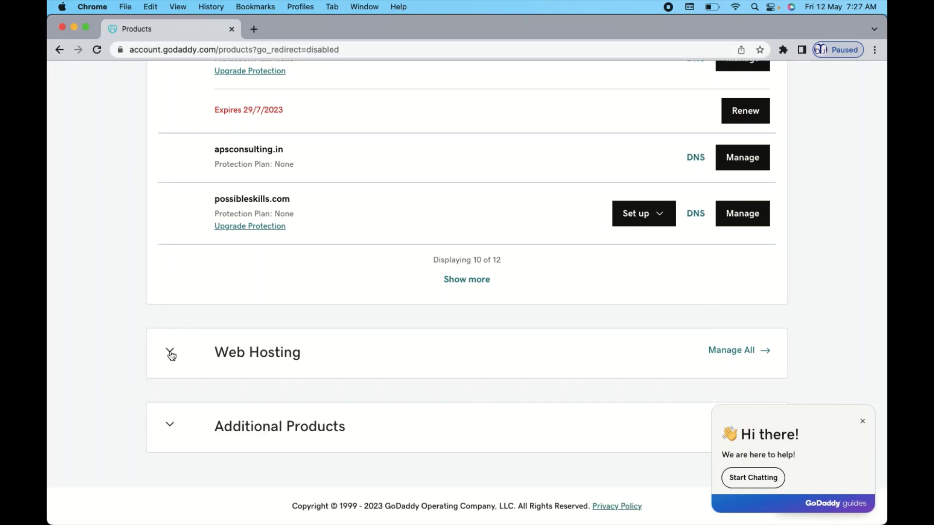
left_click(171, 353)
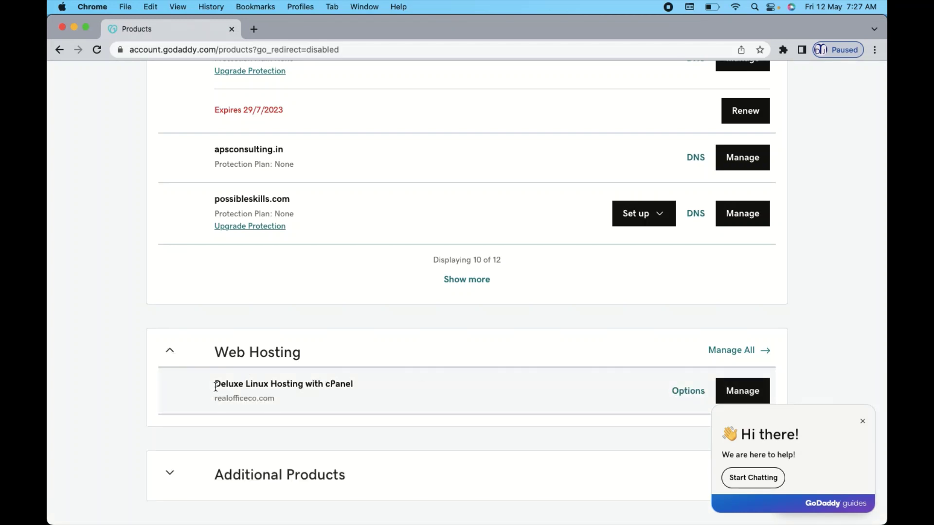
left_click_drag(215, 387, 358, 387)
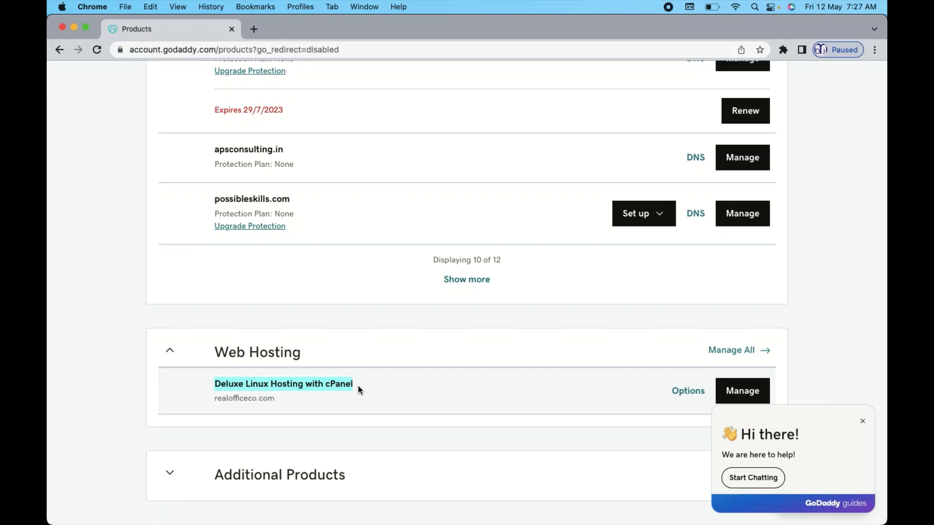
Step: Manage the Deluxe Linux Hosting plan and launch cPanel Admin in a new tab
left_click(745, 393)
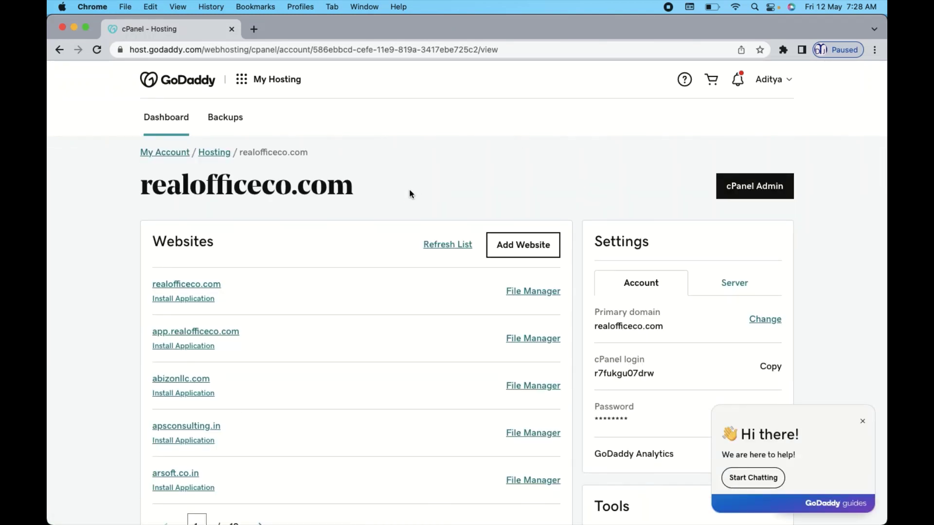
left_click(748, 193)
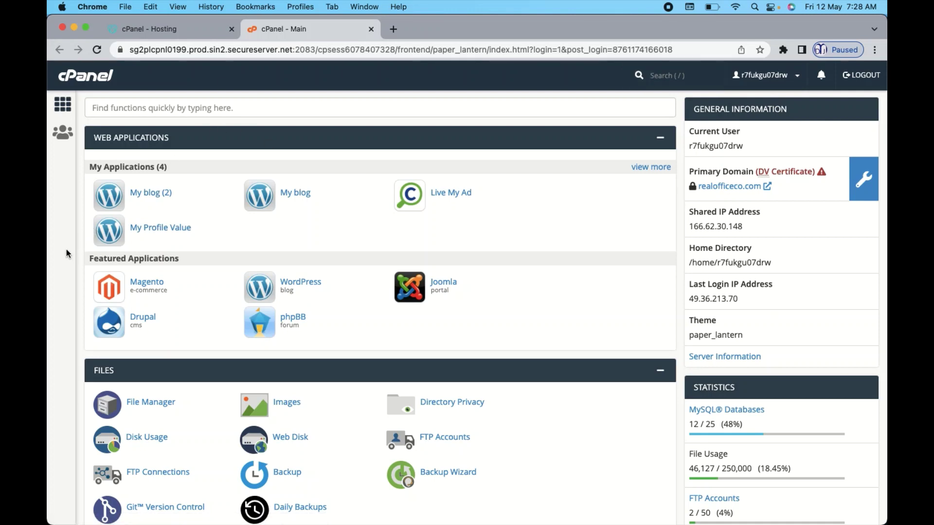
Step: Open Email Accounts and review the 15 addresses with their 250 MB storage usage
scroll(67, 253, "down", 10)
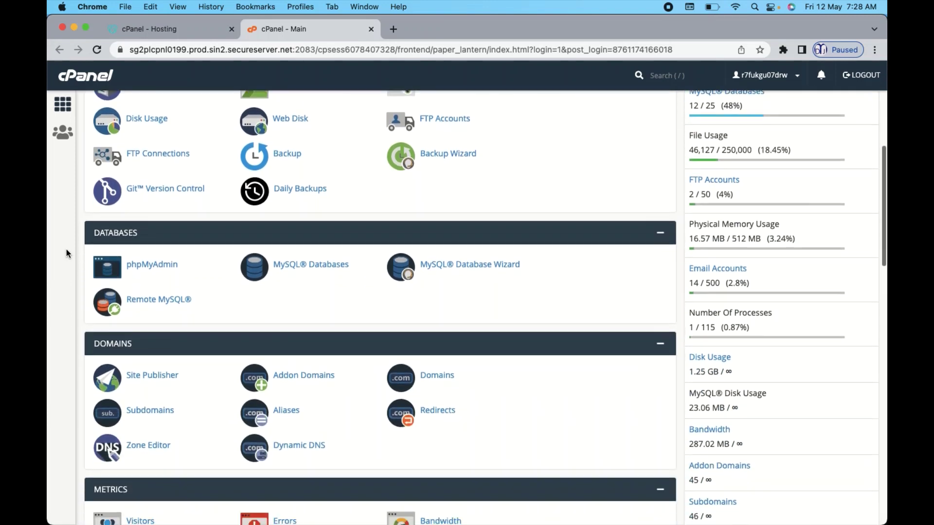
scroll(67, 253, "down", 13)
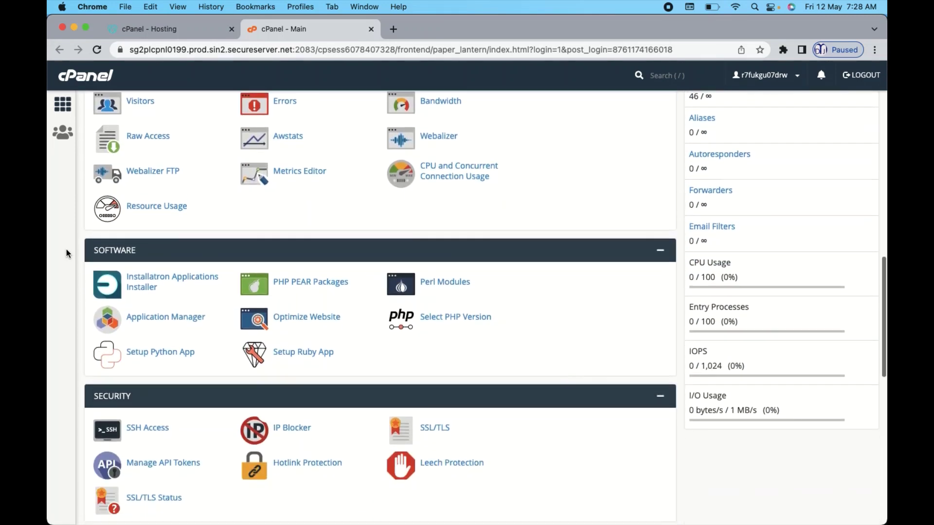
scroll(67, 253, "down", 10)
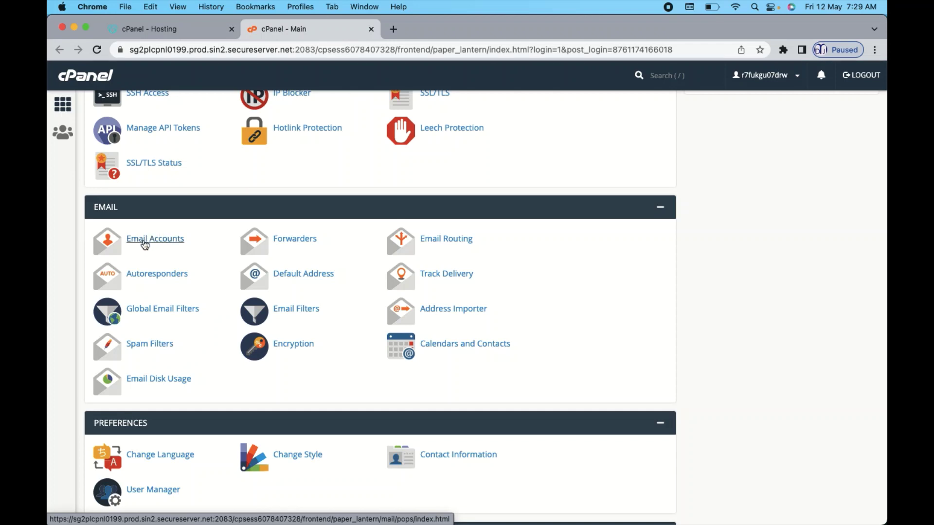
left_click(145, 243)
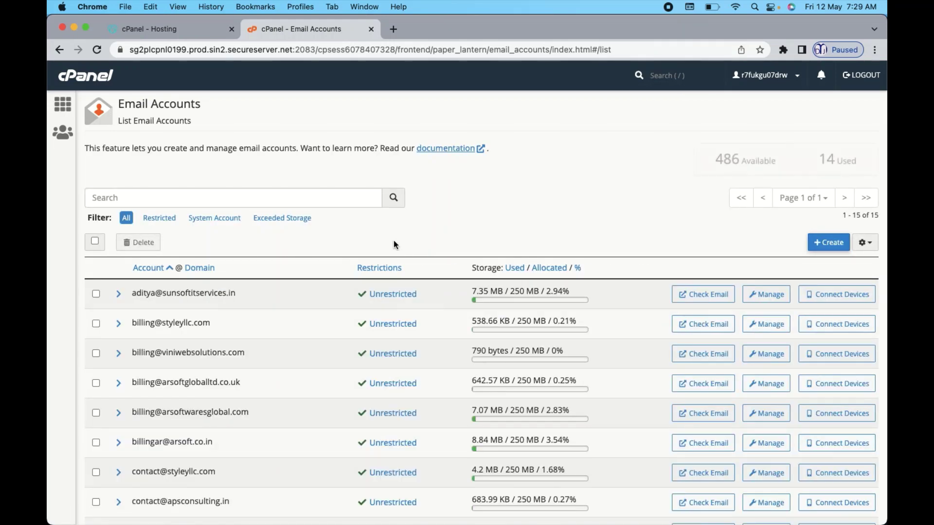
scroll(393, 240, "down", 1)
scroll(395, 244, "down", 3)
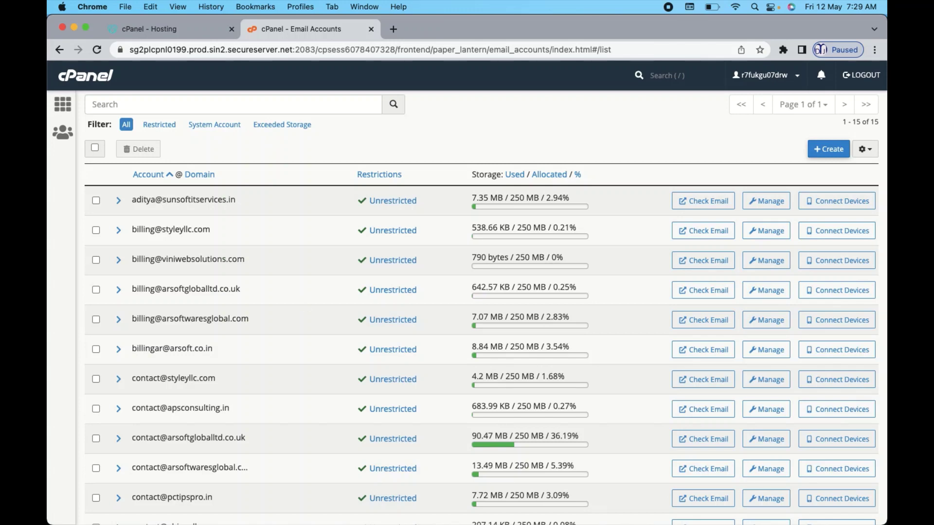
mouse_move(538, 508)
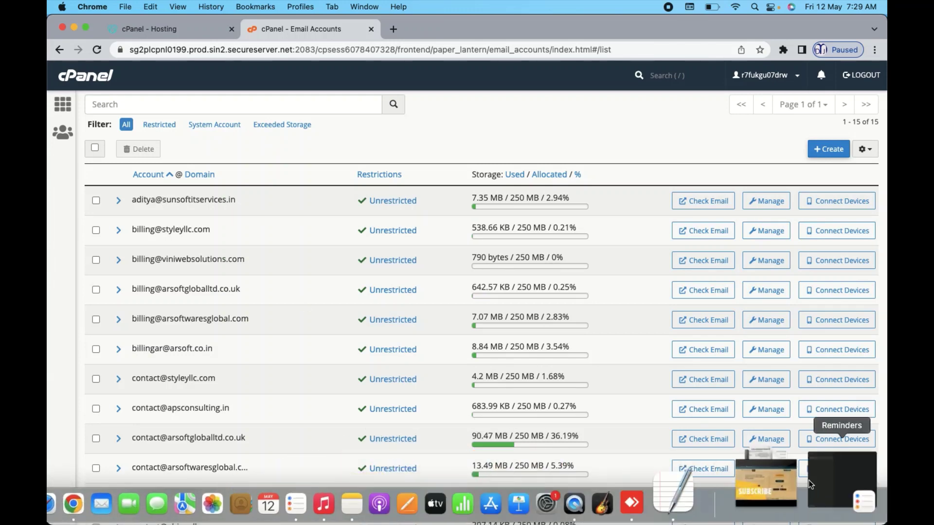
left_click(739, 501)
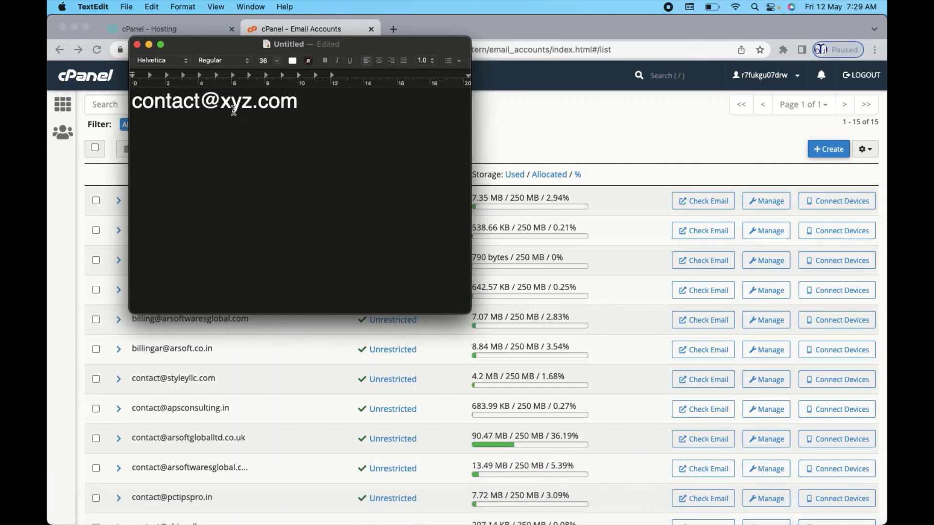
left_click_drag(222, 105, 312, 100)
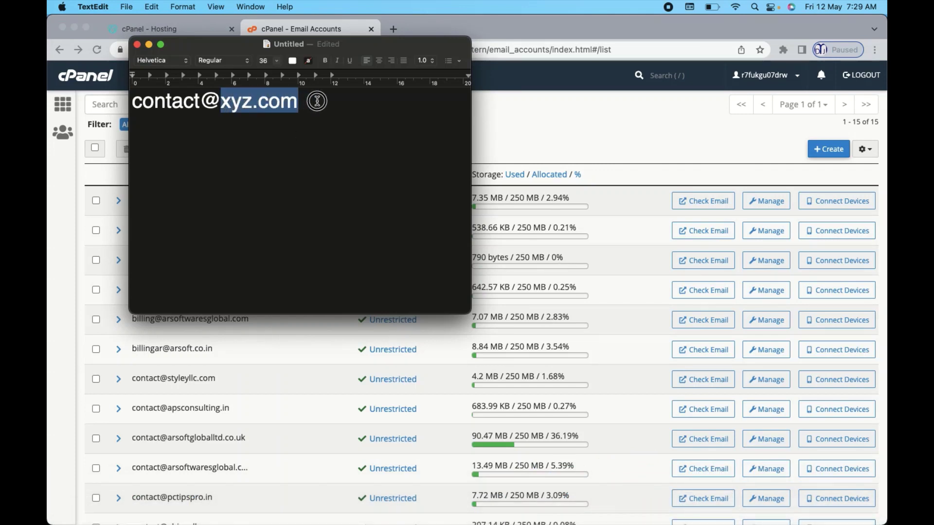
left_click(307, 107)
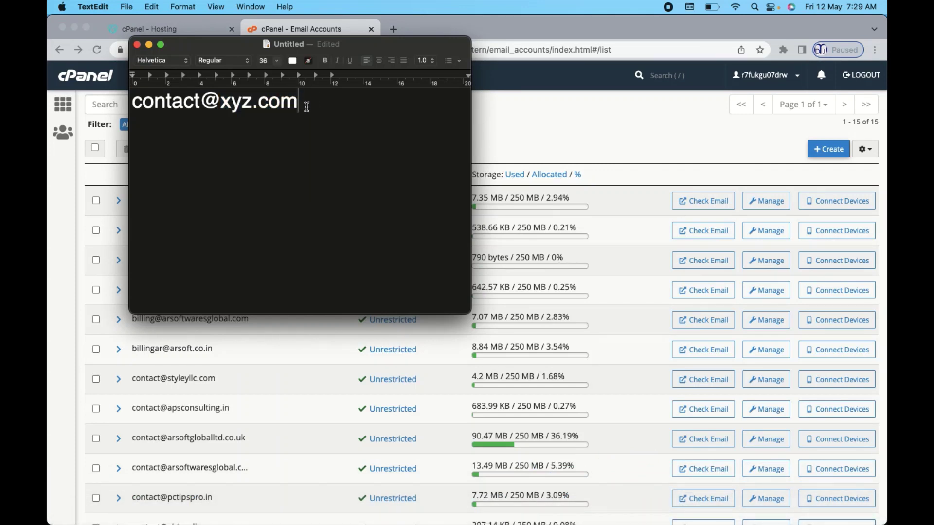
left_click_drag(307, 107, 125, 104)
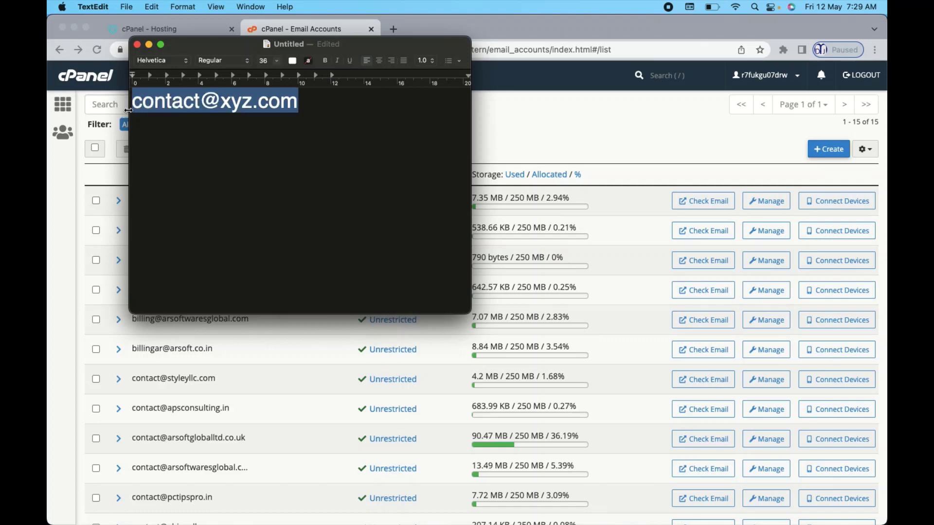
left_click(149, 45)
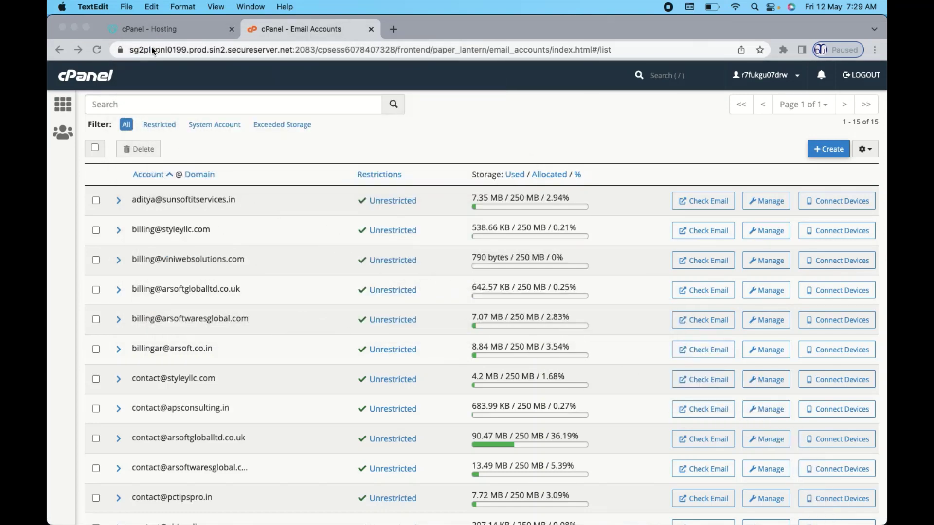
Step: Start a new email account with + Create and expand the Domain dropdown
scroll(52, 210, "up", 4)
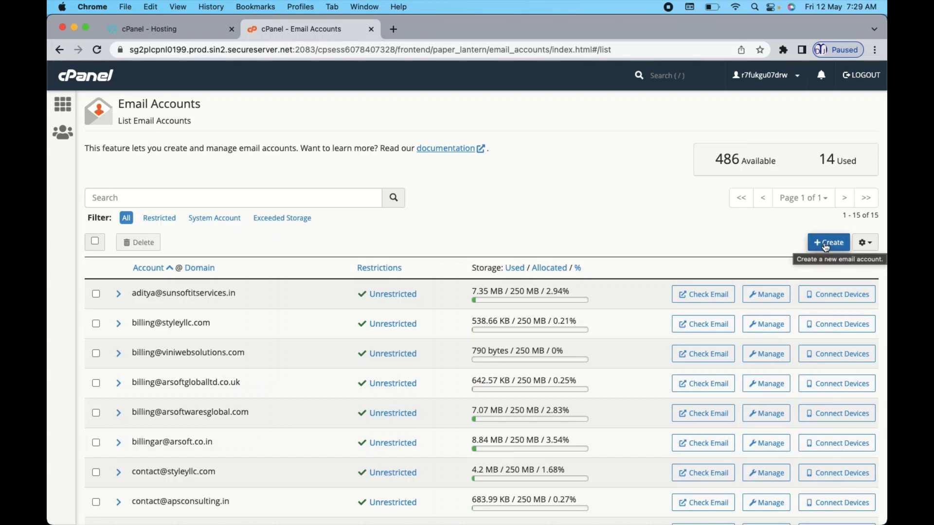
left_click(825, 243)
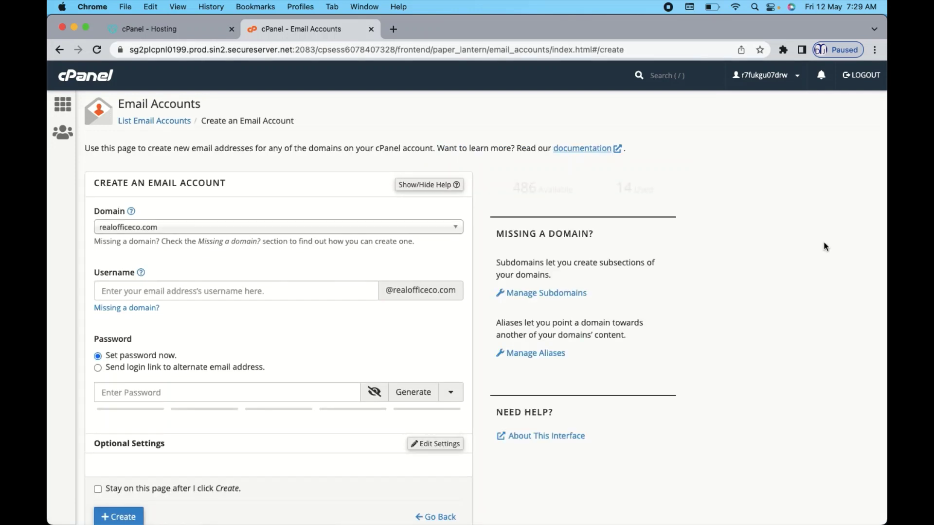
left_click(418, 234)
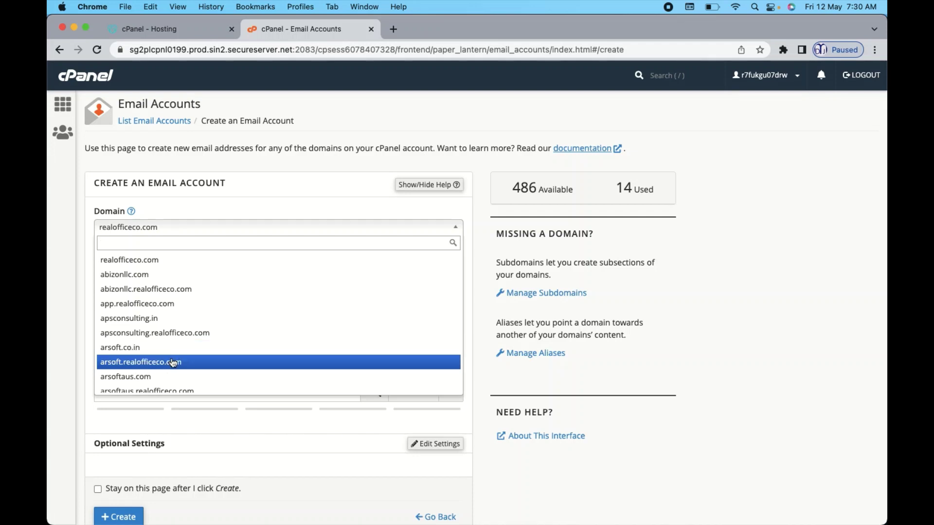
left_click(169, 348)
left_click(169, 292)
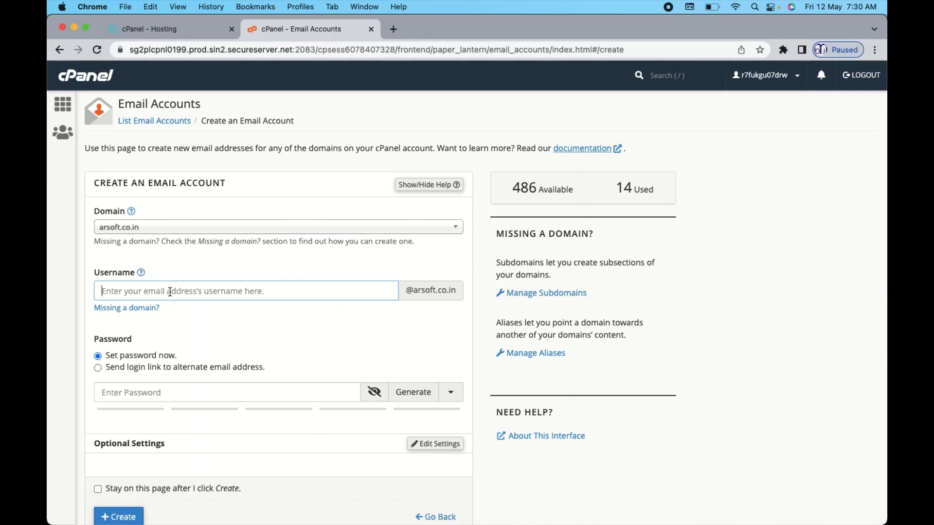
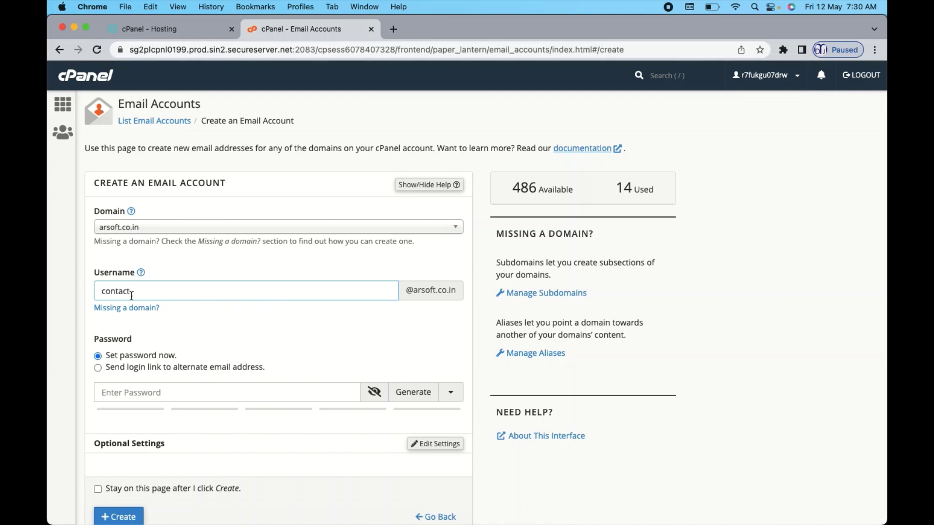
left_click(102, 291)
left_click_drag(407, 290, 464, 292)
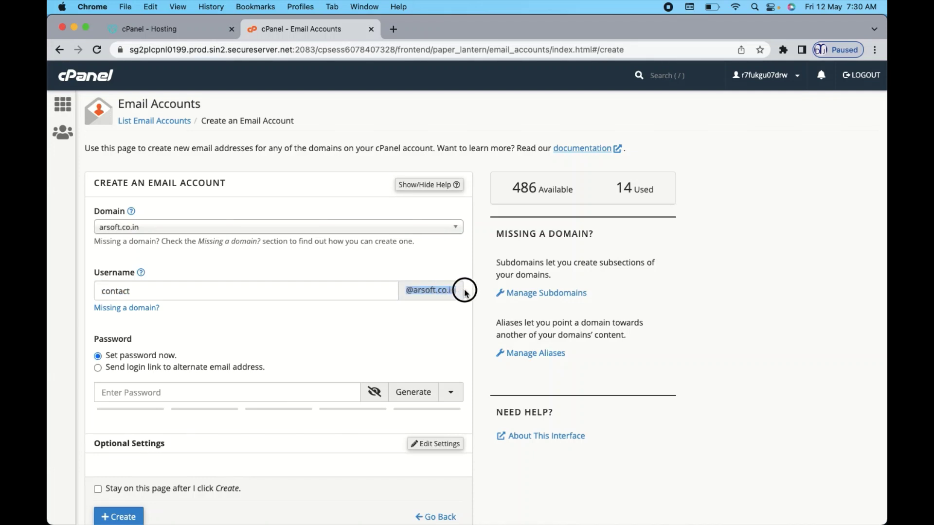
left_click(421, 323)
left_click(302, 291)
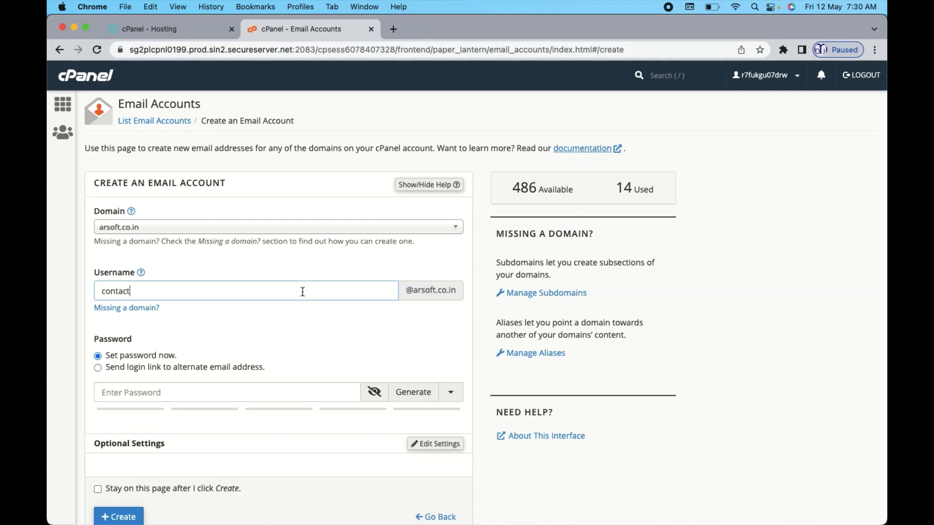
key("BackSpace")
key("BackSpace")
key("BackSpace")
key("BackSpace")
key("BackSpace")
key("BackSpace")
key("BackSpace")
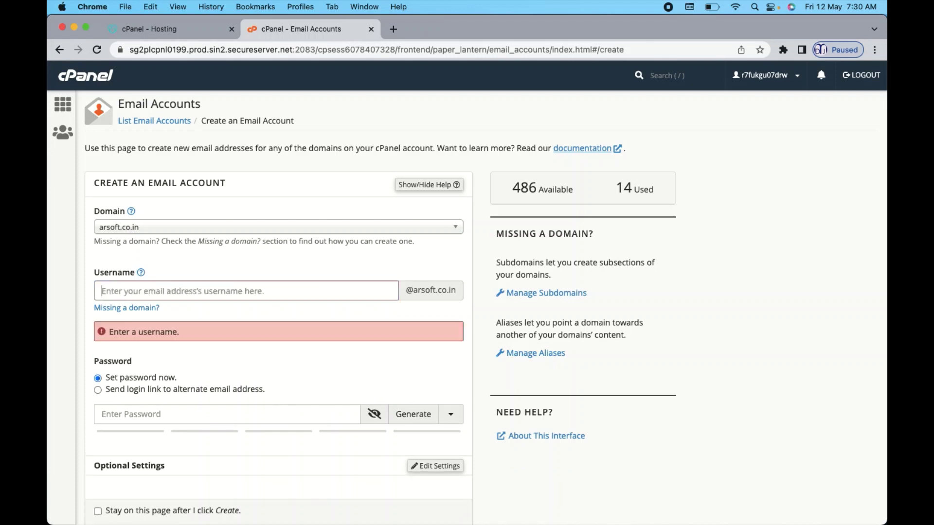
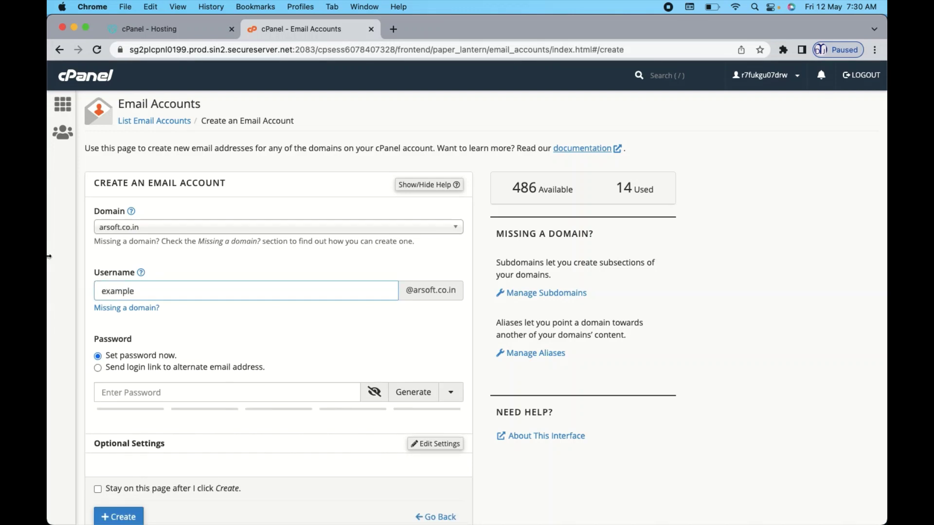
left_click(72, 296)
scroll(72, 297, "down", 3)
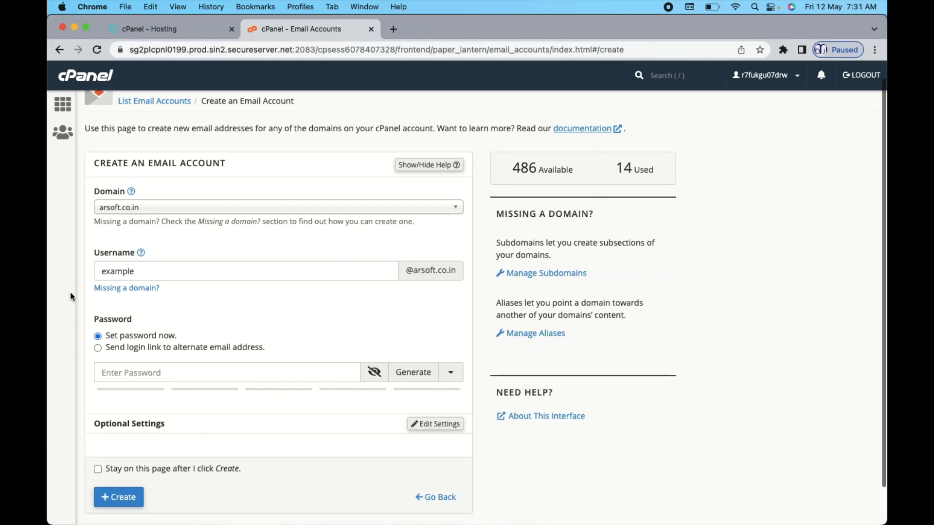
left_click_drag(145, 231, 105, 229)
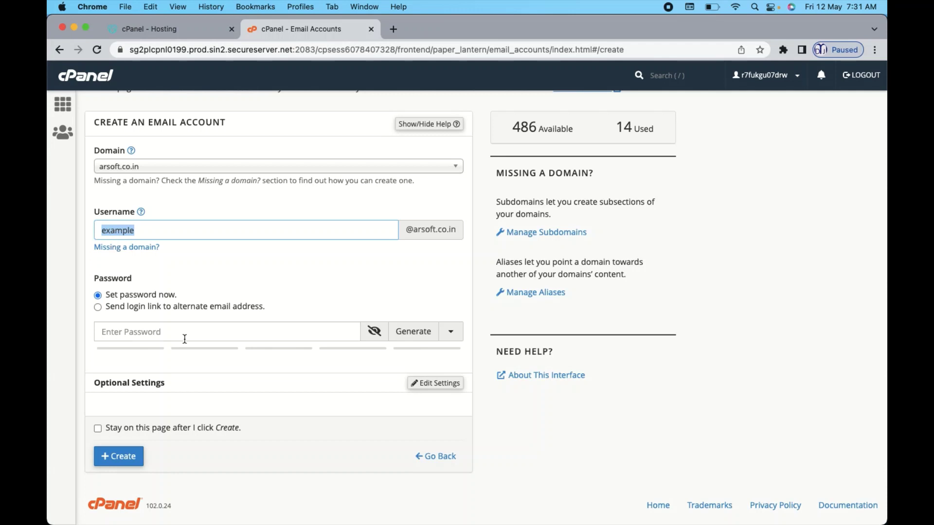
Step: Enter a strong account password that rates strength 78
left_click(165, 335)
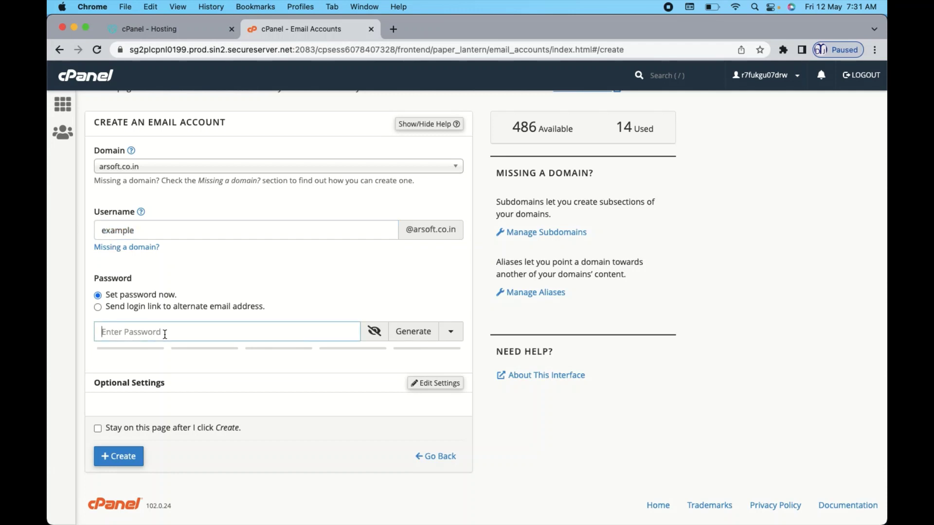
left_click(67, 369)
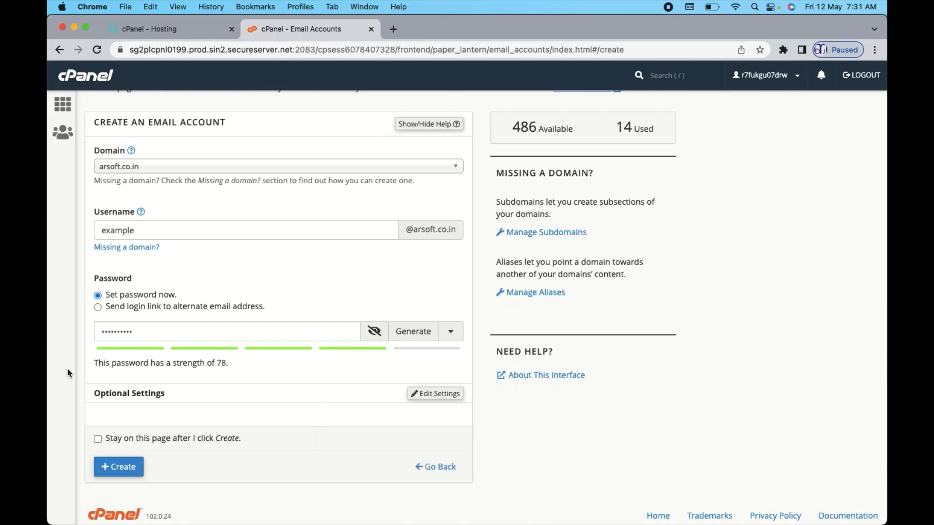
scroll(68, 368, "down", 1)
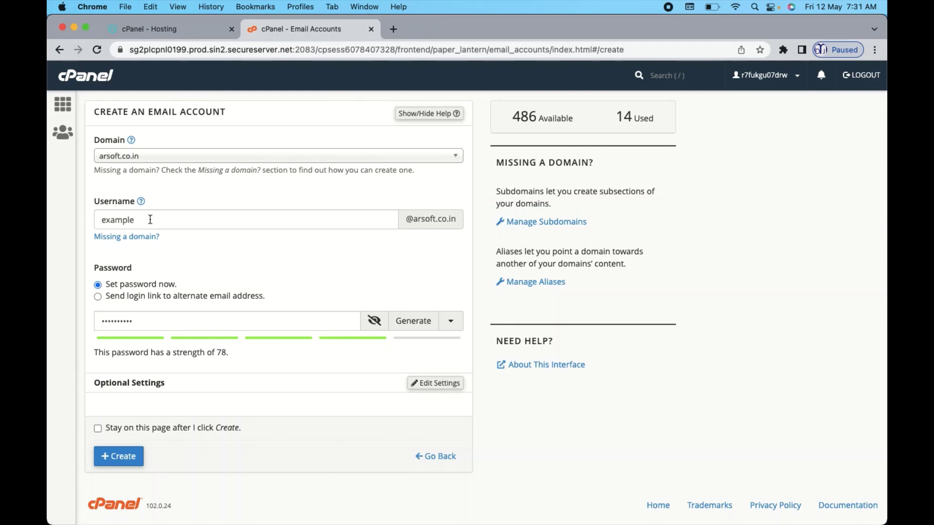
Step: Create the account so the Email Accounts list shows 15 used and 485 available
left_click(126, 460)
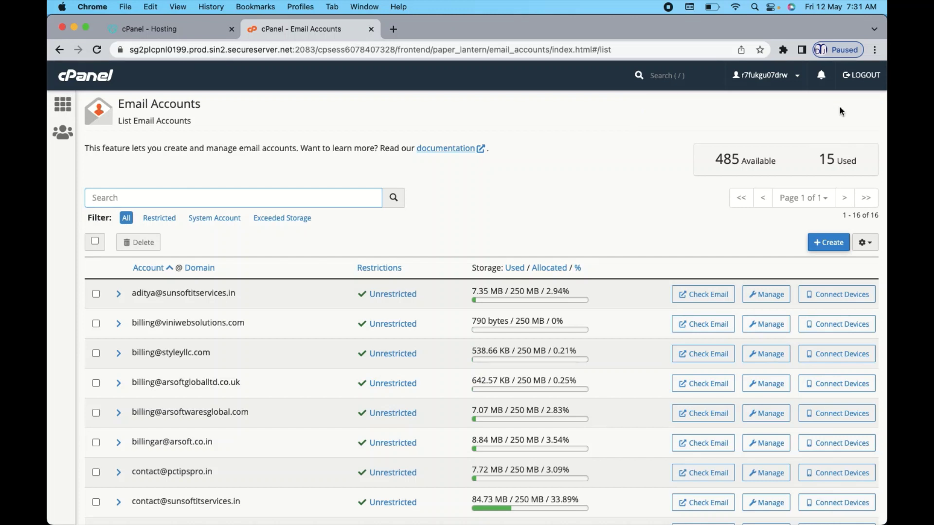
left_click(517, 199)
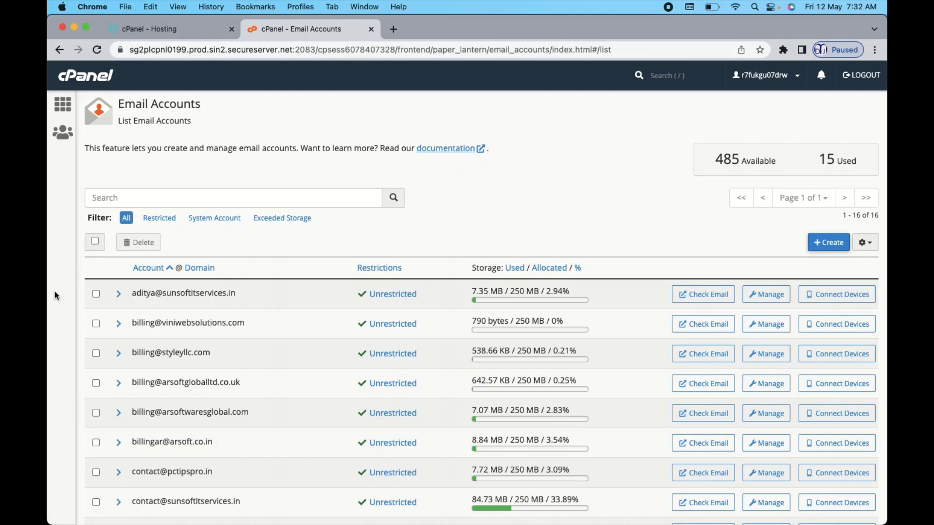
scroll(55, 291, "down", 5)
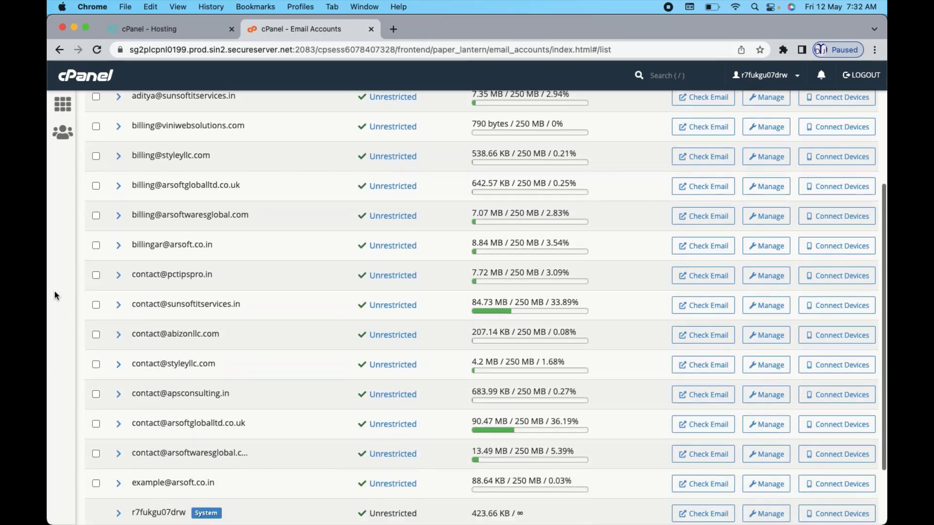
scroll(54, 294, "down", 2)
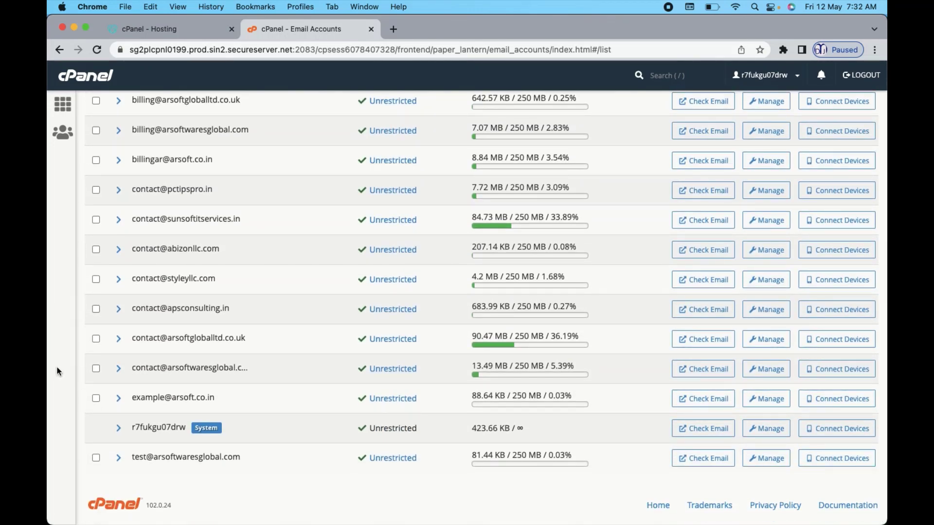
scroll(57, 372, "up", 3)
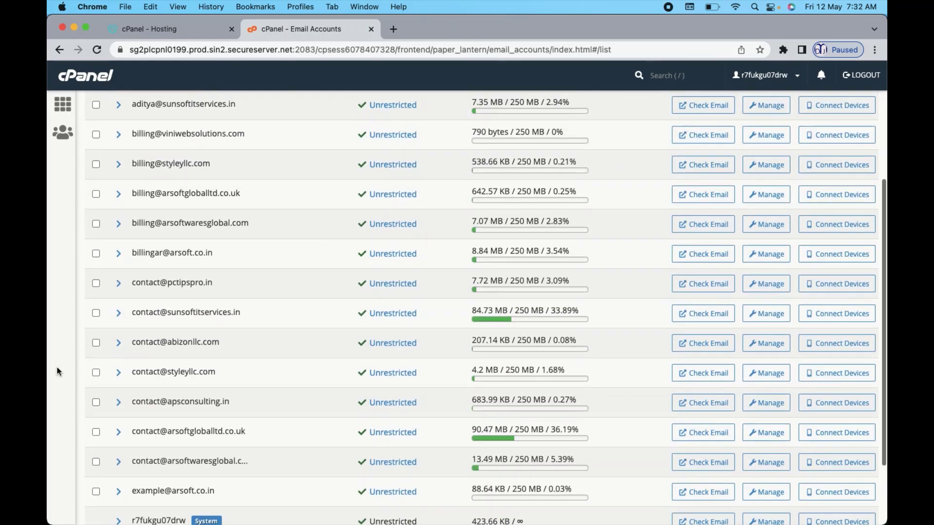
scroll(57, 372, "down", 2)
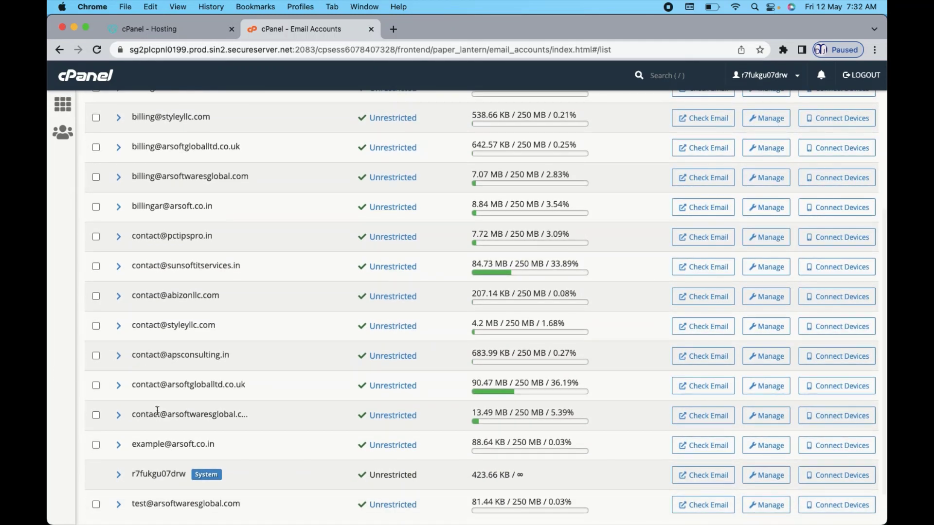
left_click_drag(134, 444, 214, 443)
left_click(217, 447)
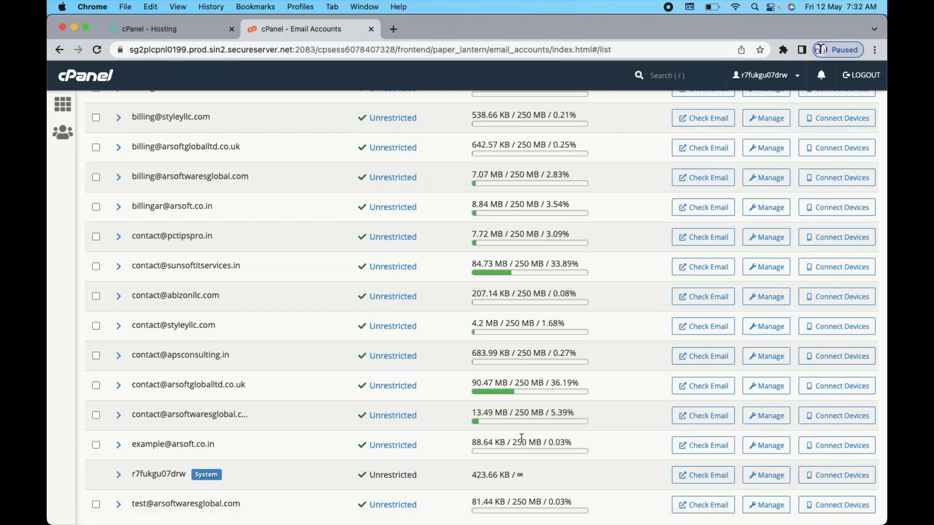
left_click_drag(512, 442, 541, 443)
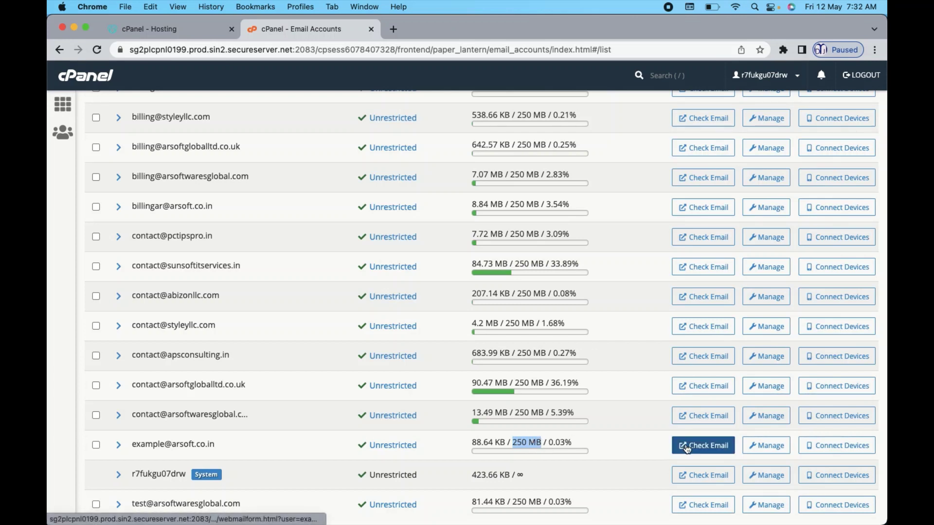
Step: Open the new account's webmail with 'Open my inbox when I log in' ticked, using Roundcube
left_click(677, 446)
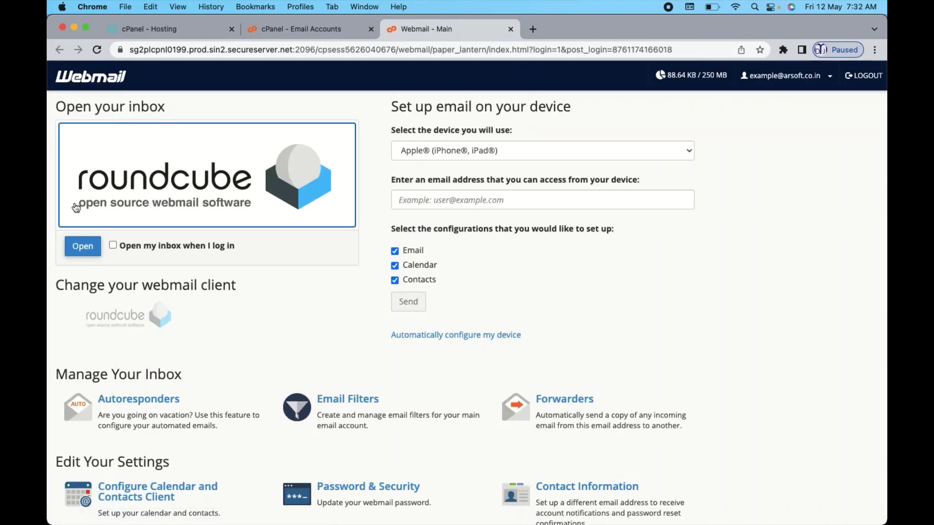
left_click(112, 246)
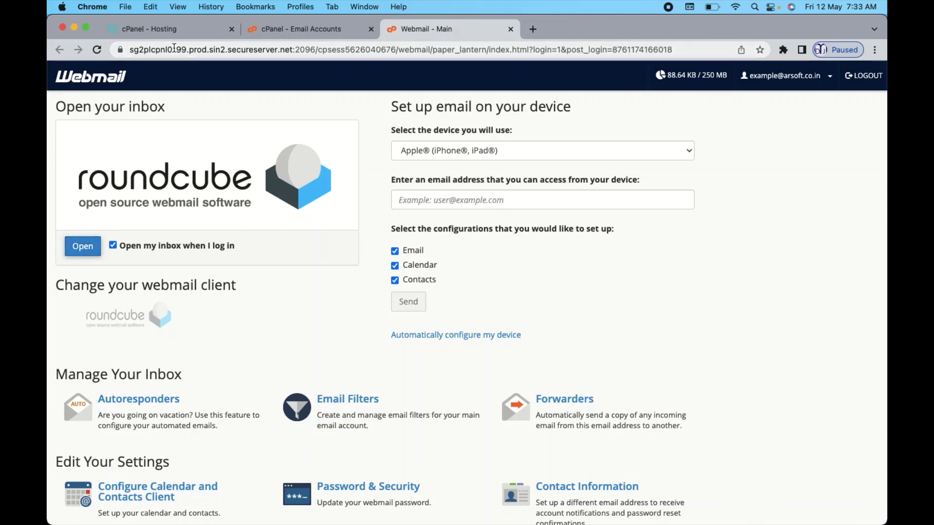
left_click(83, 258)
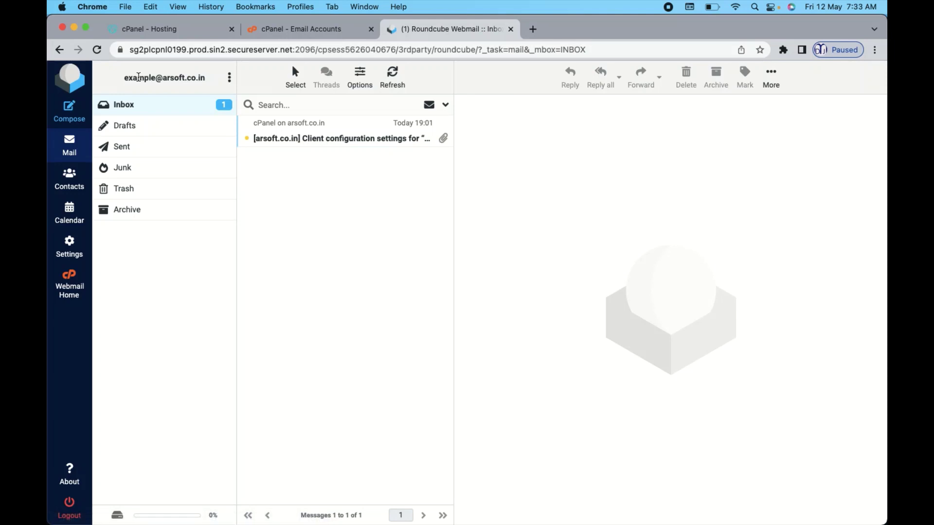
Step: Read the Client configuration settings message showing IMAP 993, POP3 995 and SMTP 465
left_click_drag(128, 81, 199, 76)
left_click(325, 210)
left_click(311, 138)
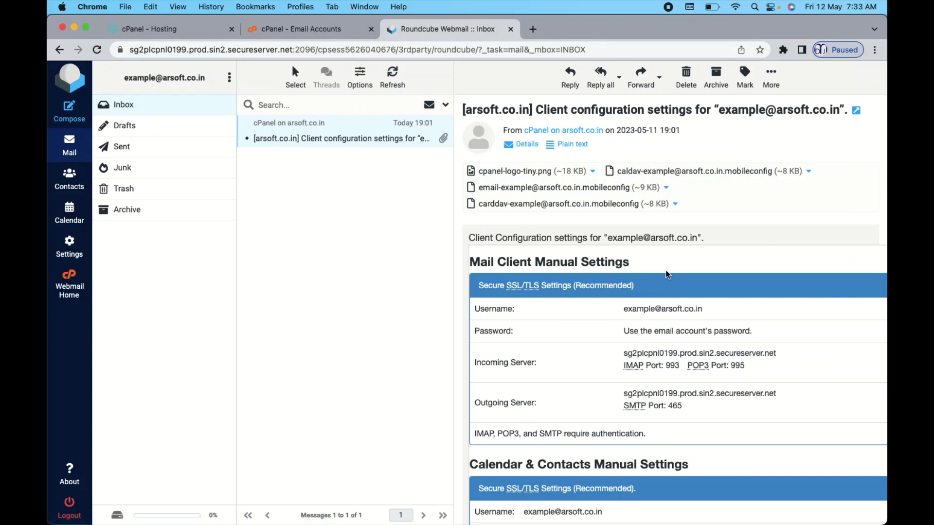
scroll(666, 274, "down", 8)
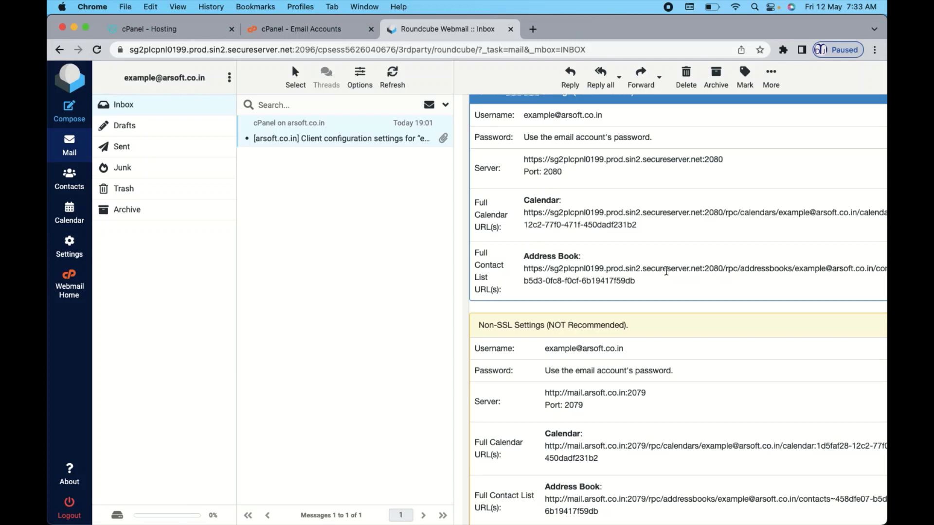
scroll(666, 272, "up", 3)
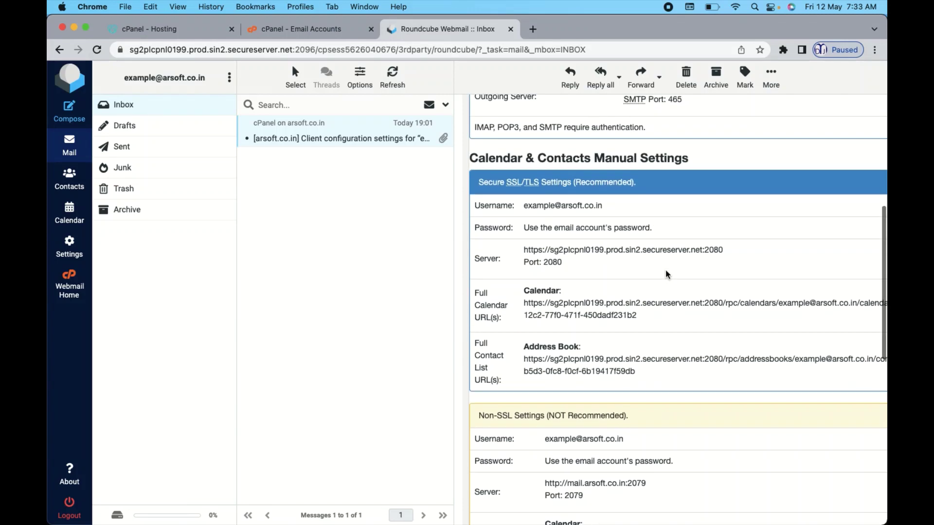
scroll(667, 274, "down", 10)
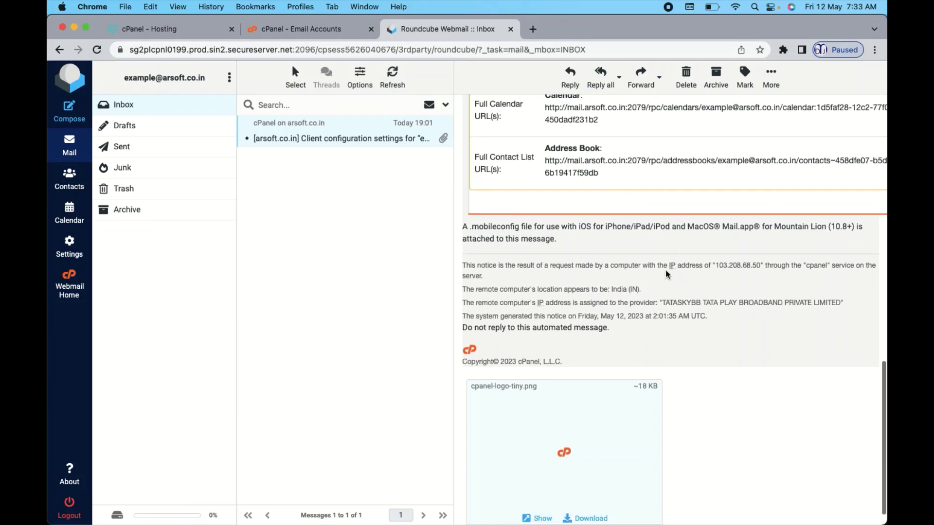
scroll(666, 274, "up", 4)
scroll(666, 274, "up", 8)
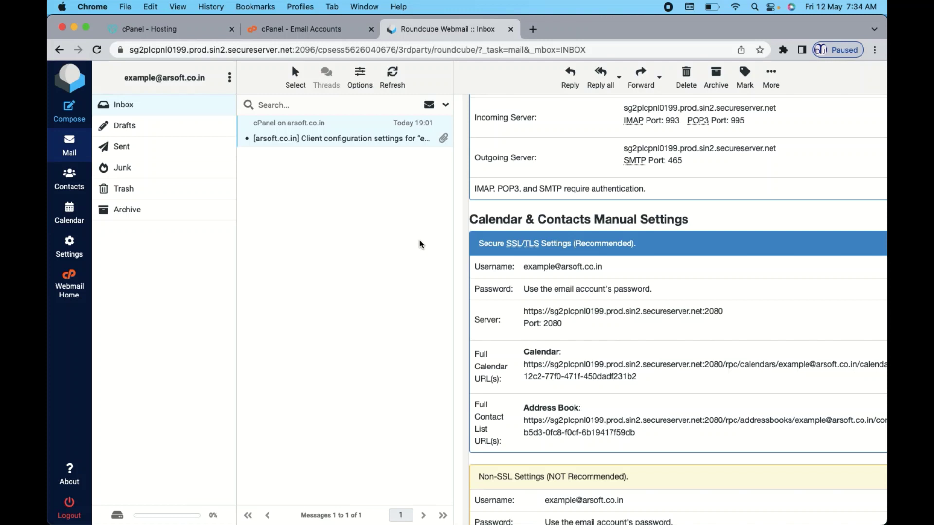
left_click(565, 49)
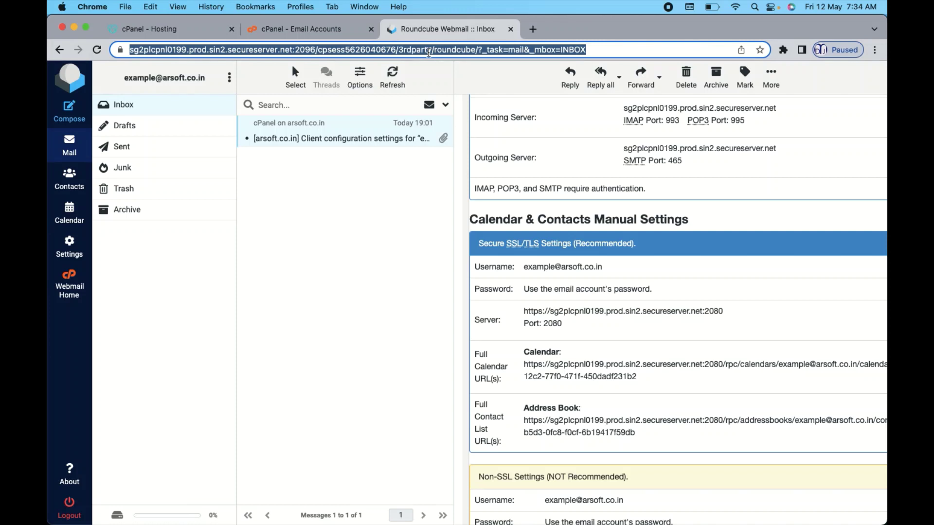
Step: Load the copied Roundcube inbox address in Safari to reach the Webmail login page
key("super+c")
mouse_move(168, 499)
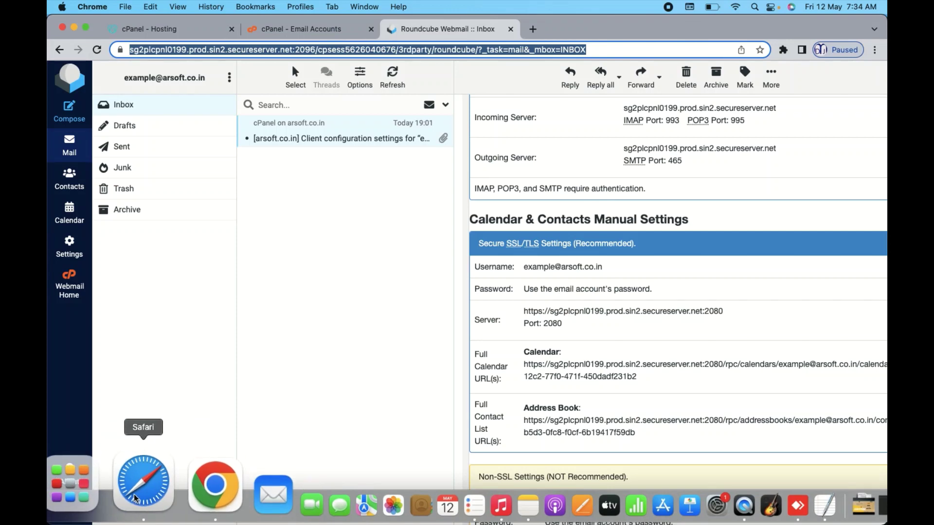
left_click(133, 494)
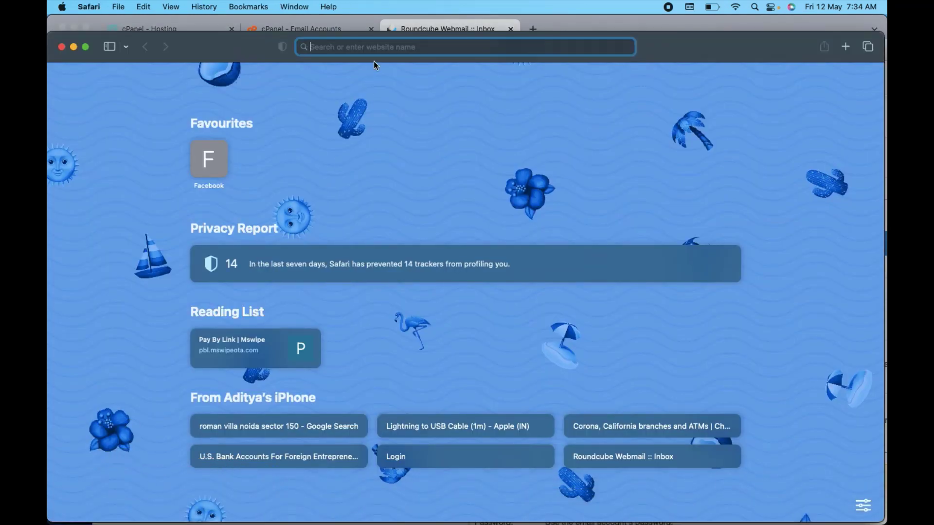
key("super+v")
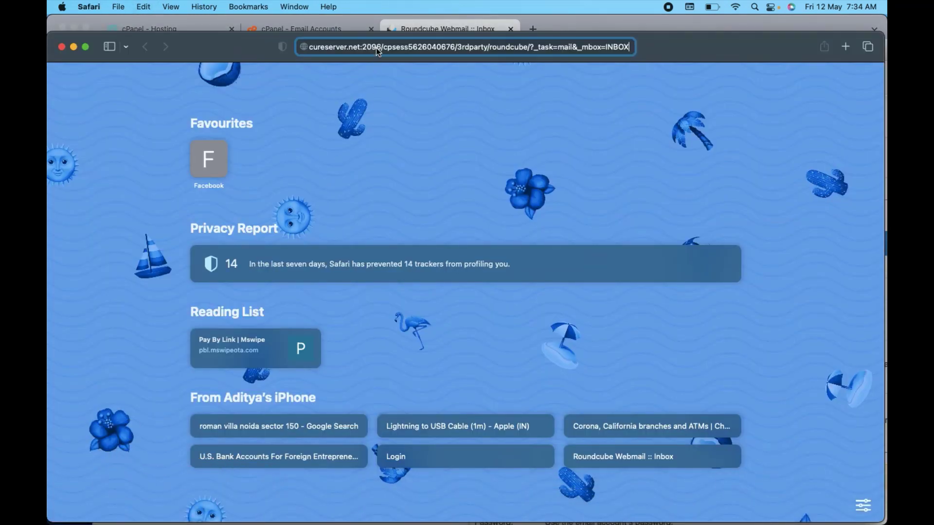
key("Return")
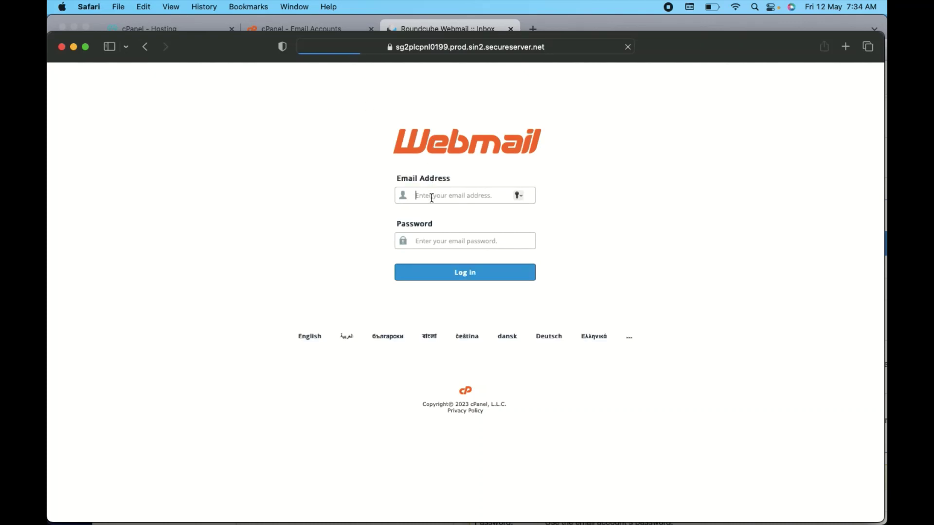
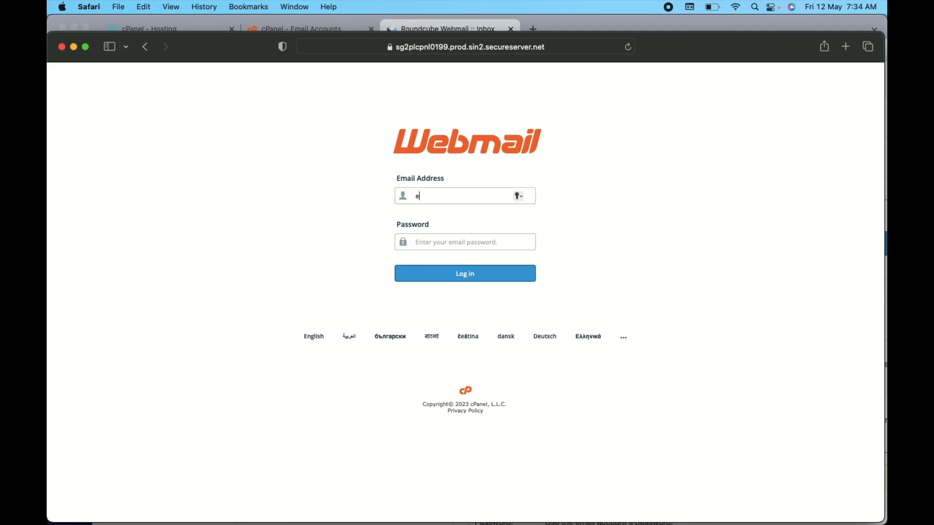
Step: Log in to Webmail with the new account's email address and password, declining Safari's password save
left_click(432, 248)
type("••••••")
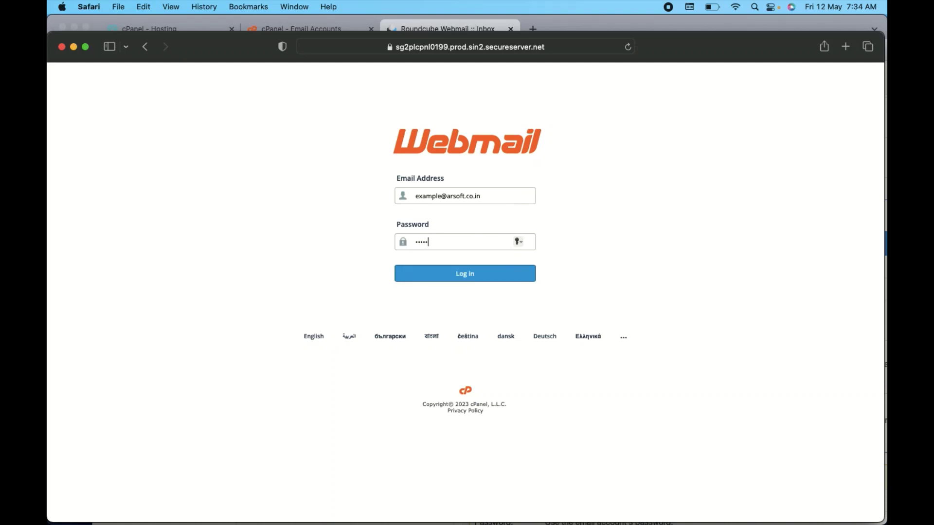
type("••••")
left_click(434, 279)
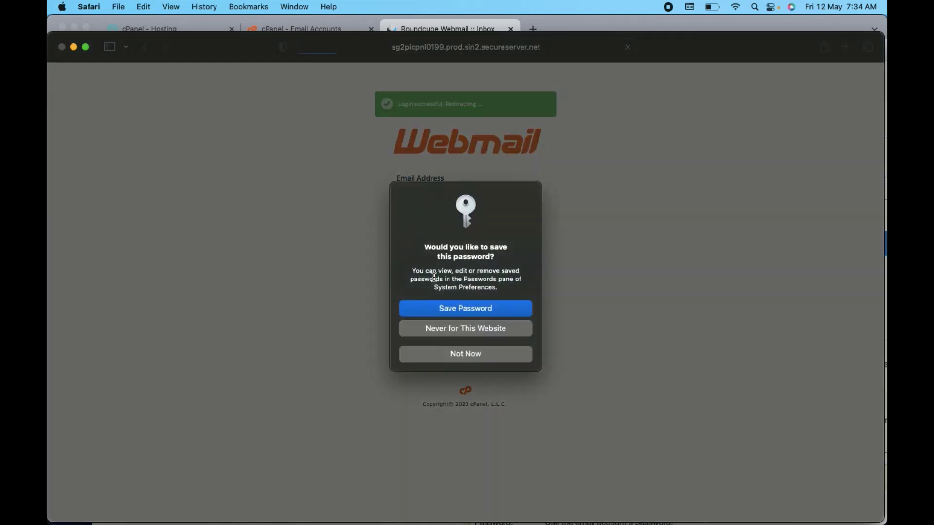
left_click(469, 358)
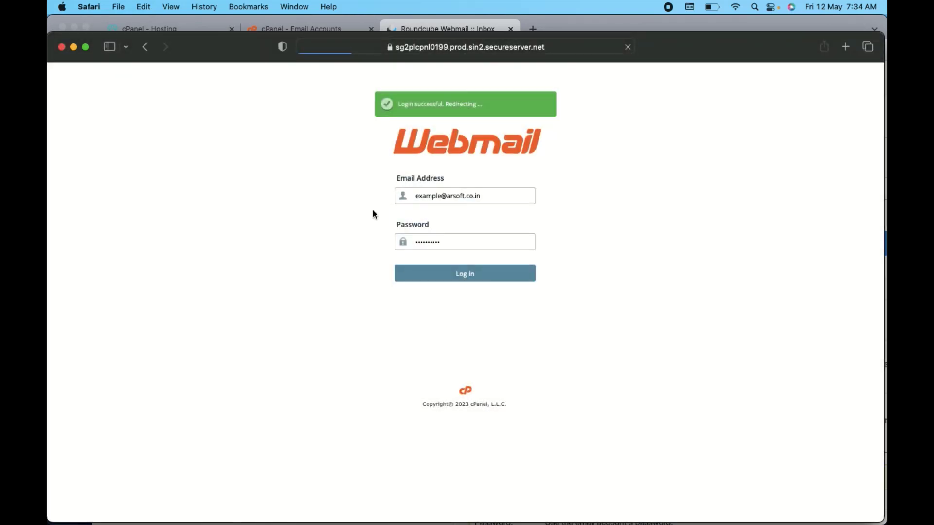